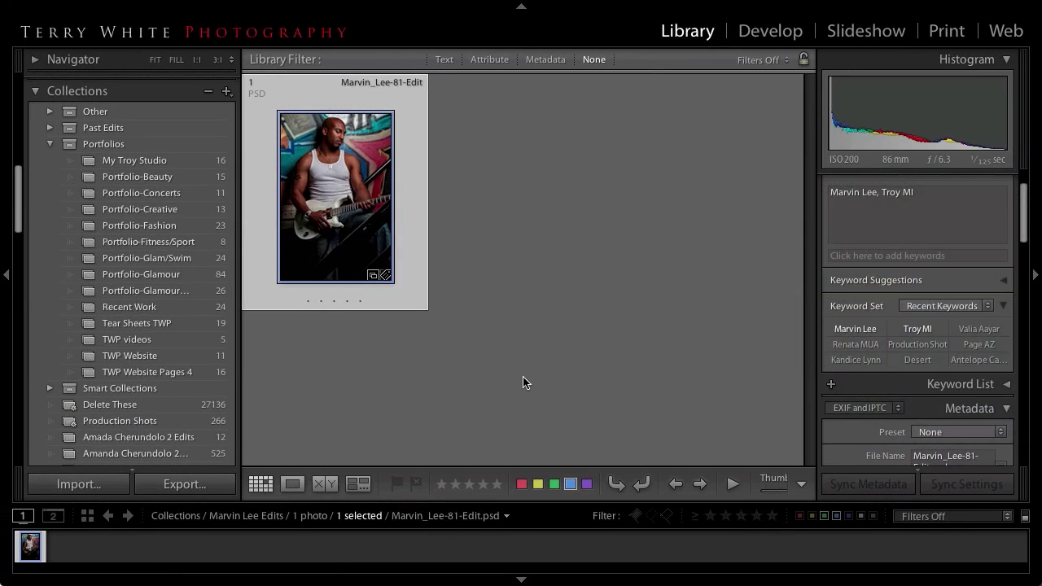
click(503, 310)
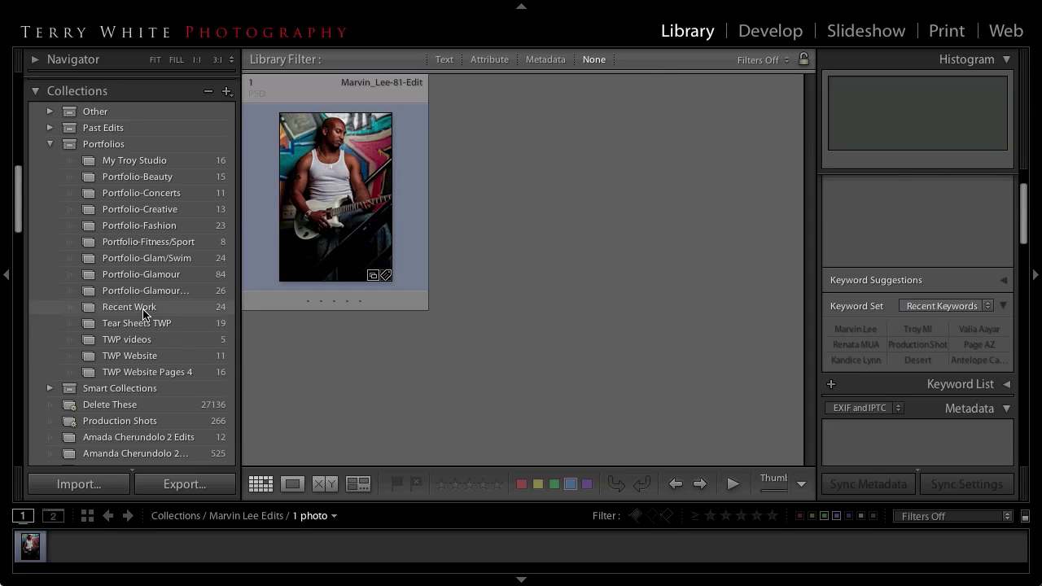
key(alt)
key(alt)
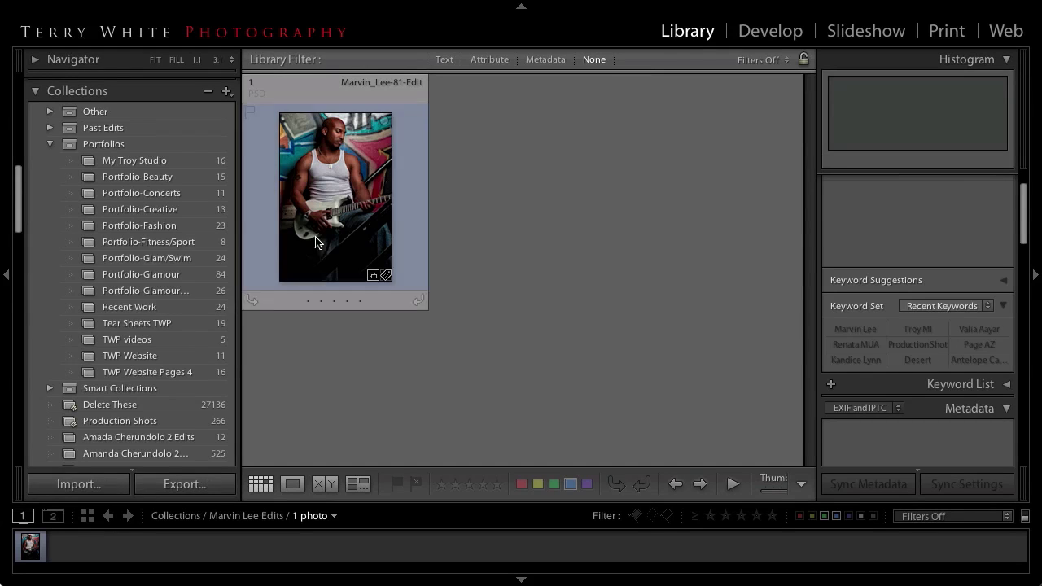
drag(324, 236, 189, 306)
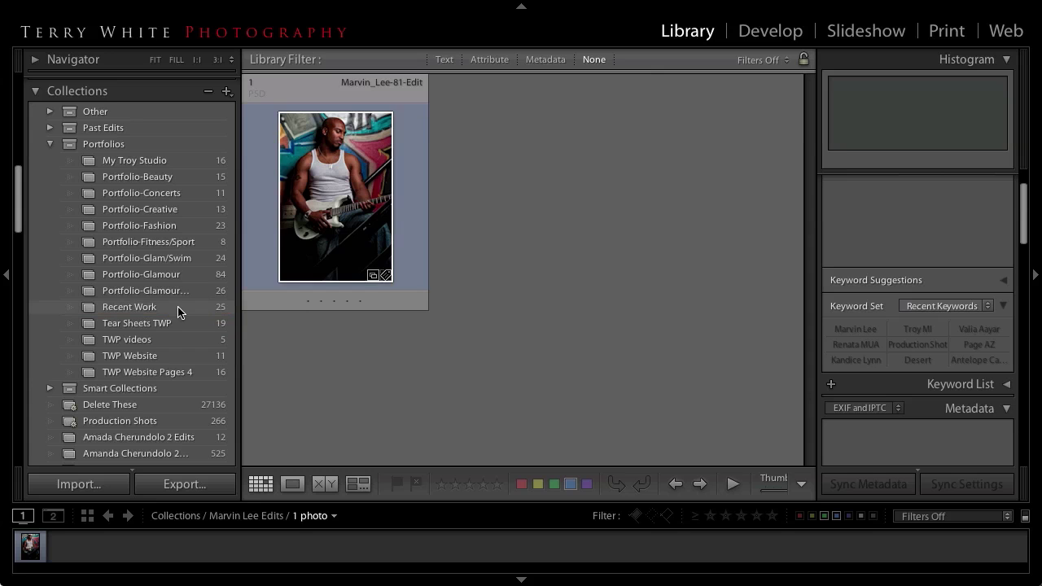
click(178, 306)
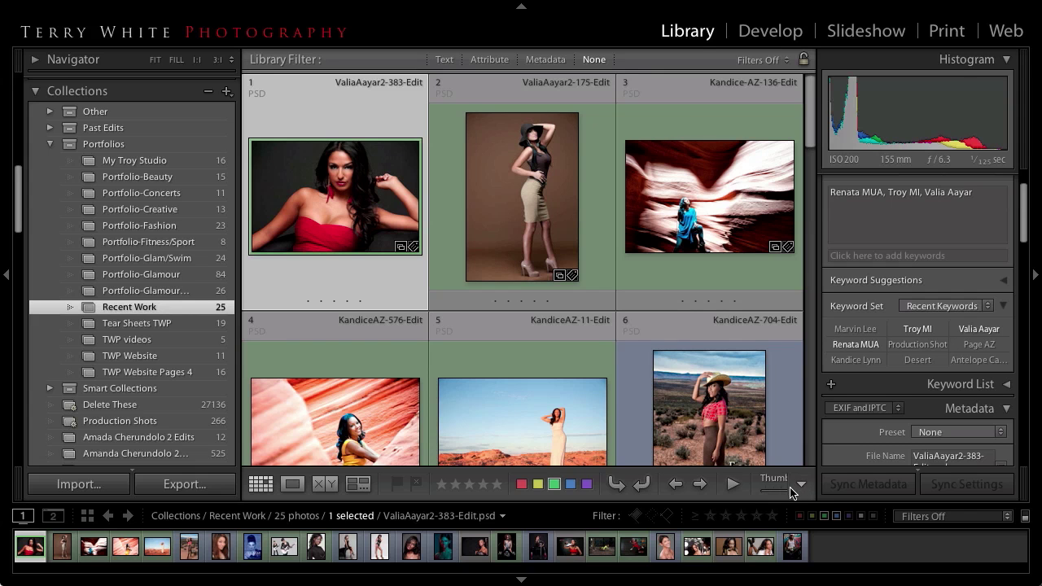
drag(778, 493, 772, 492)
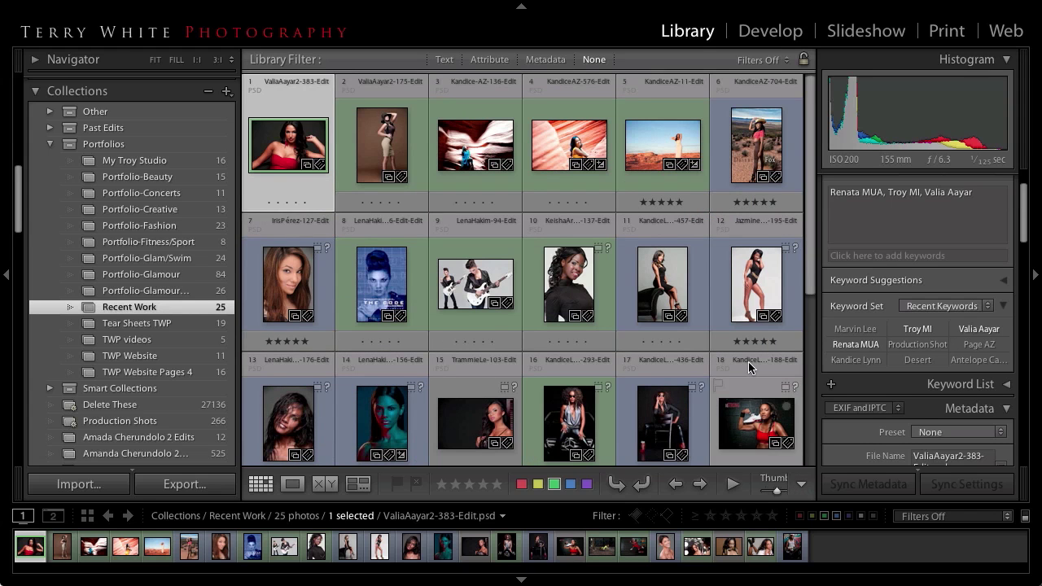
scroll(748, 361, down, 5)
scroll(749, 361, down, 2)
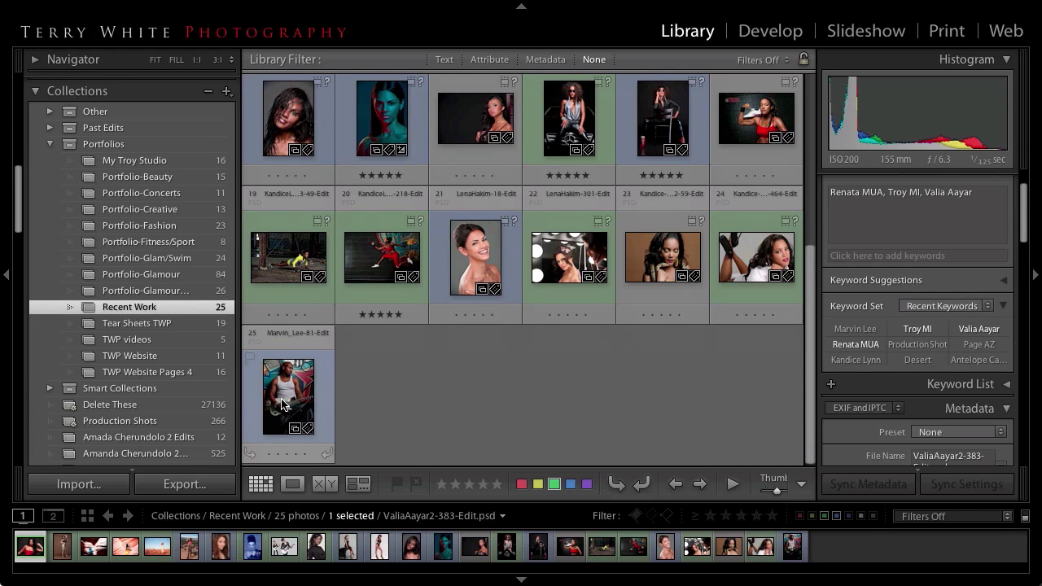
drag(281, 404, 313, 104)
drag(338, 161, 338, 161)
scroll(314, 289, up, 5)
drag(382, 414, 257, 164)
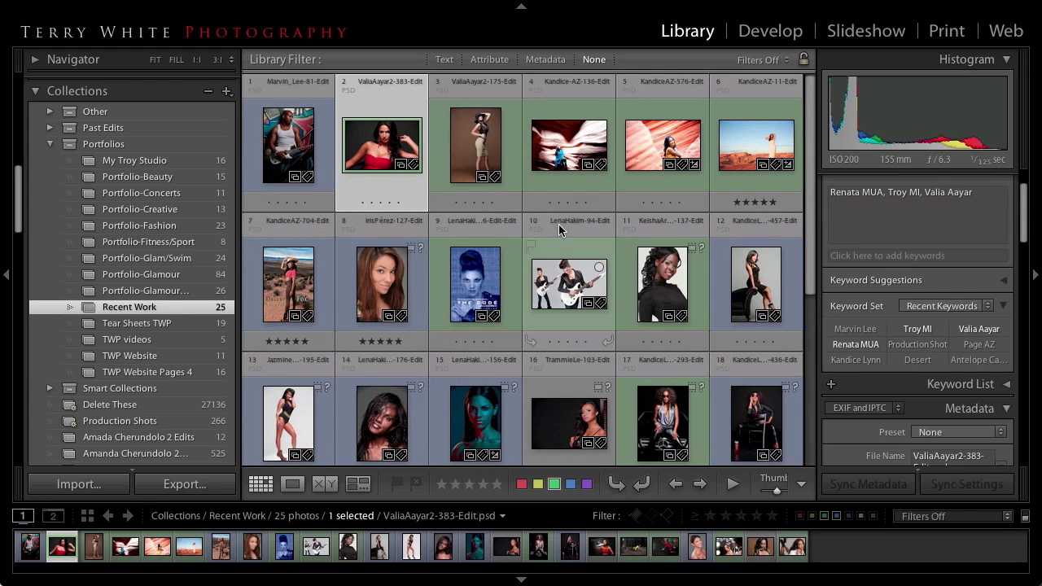
Step: Remove the last photo, Kandice-Lynn2-464-Edit, from Recent Work, leaving 24 photos
scroll(574, 241, down, 4)
click(298, 397)
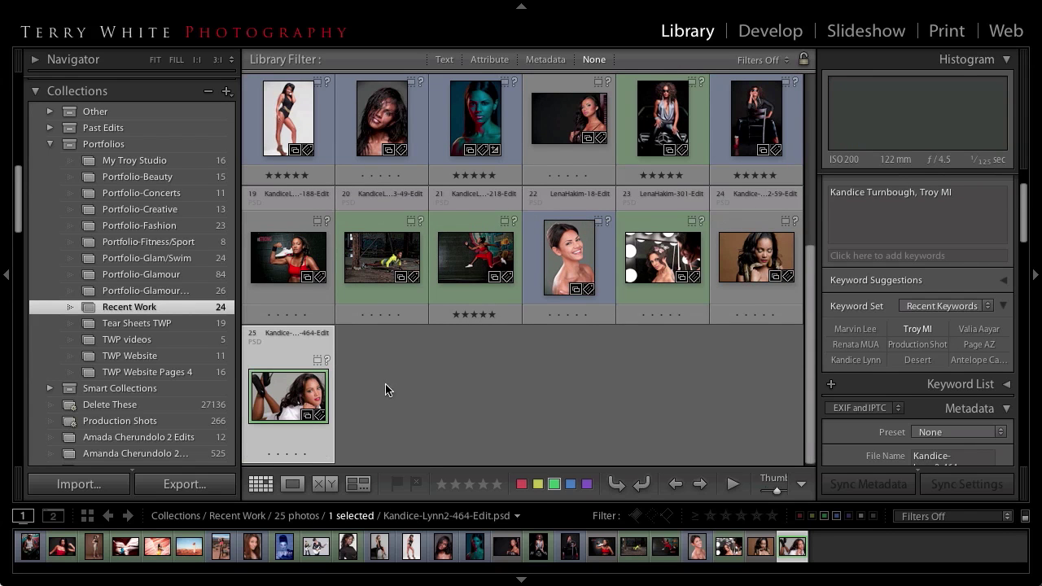
key(Delete)
scroll(491, 277, up, 2)
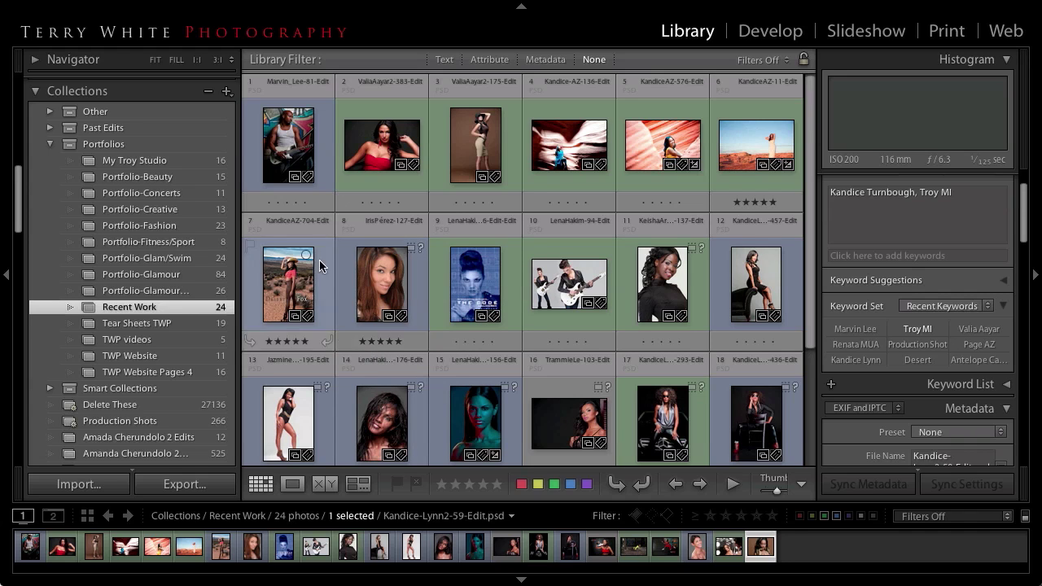
Step: Scroll the left panel down to Publish Services and back up to the Flickr service
drag(20, 220, 31, 383)
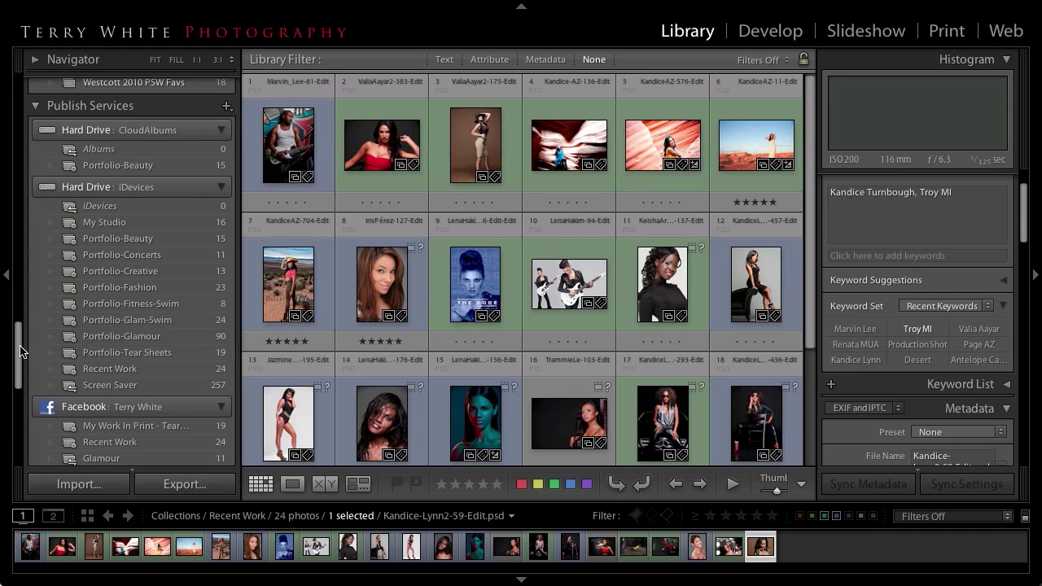
drag(22, 351, 25, 424)
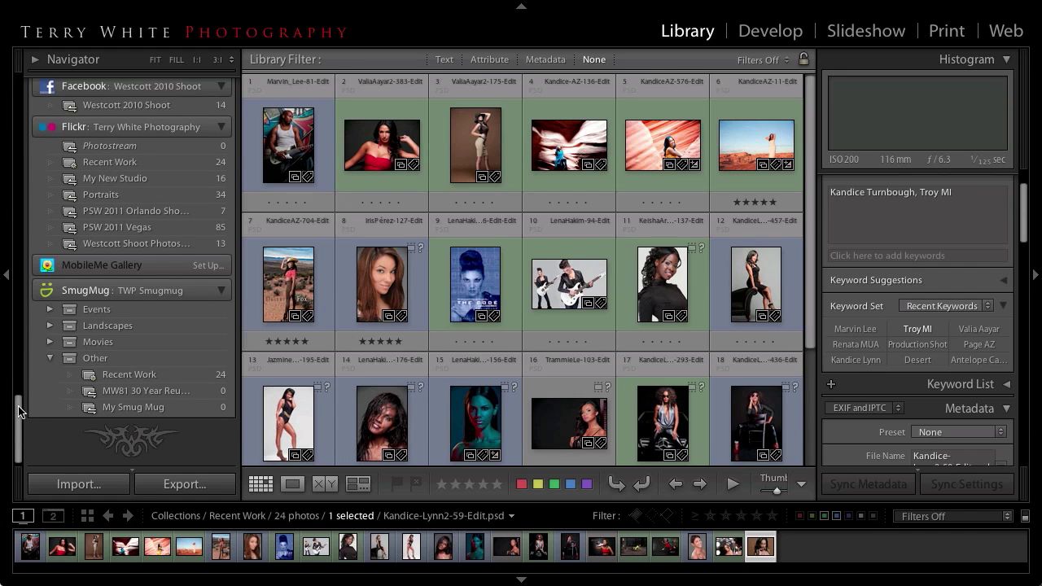
scroll(18, 396, up, 5)
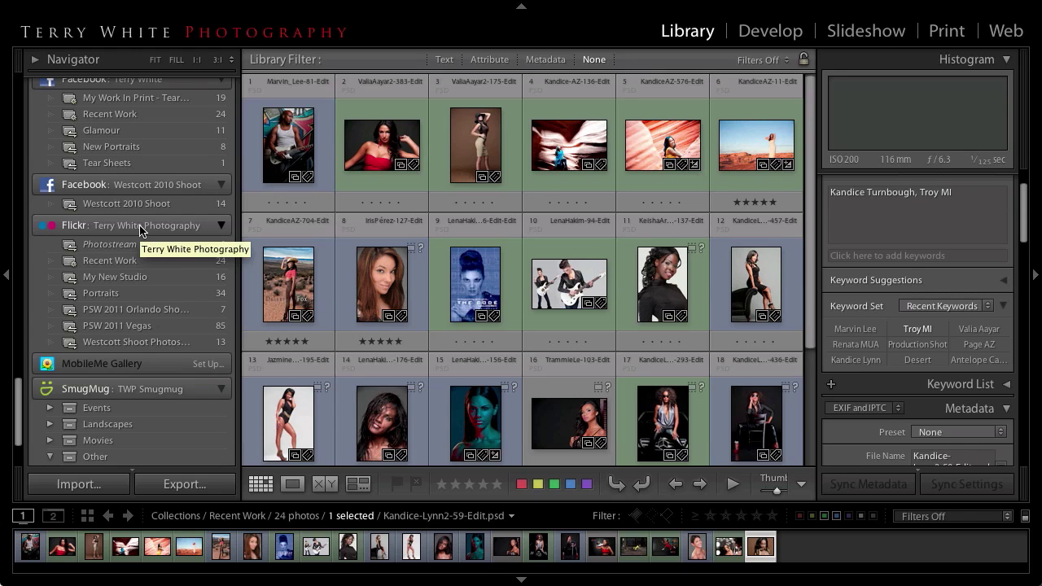
Step: Draft a Flickr smart photoset 'Recent Work 2' matching Collection contains 'recent', then cancel it
right_click(140, 229)
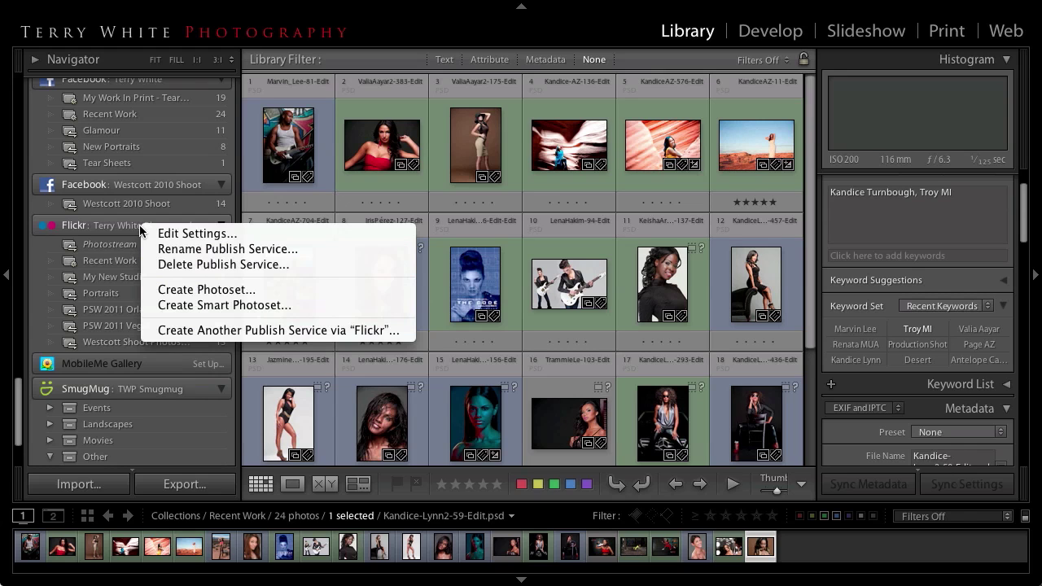
click(264, 309)
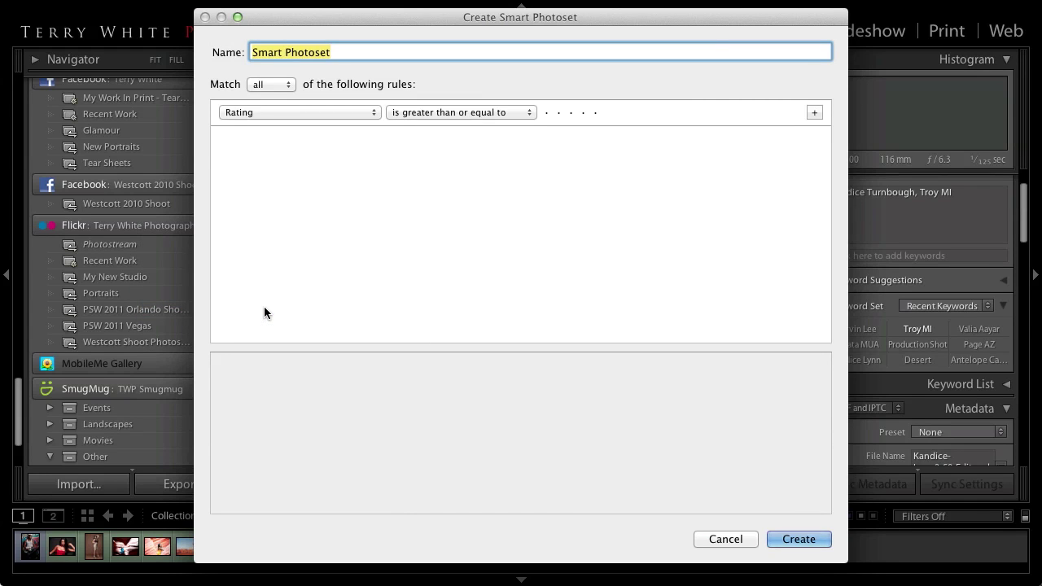
text(Recent )
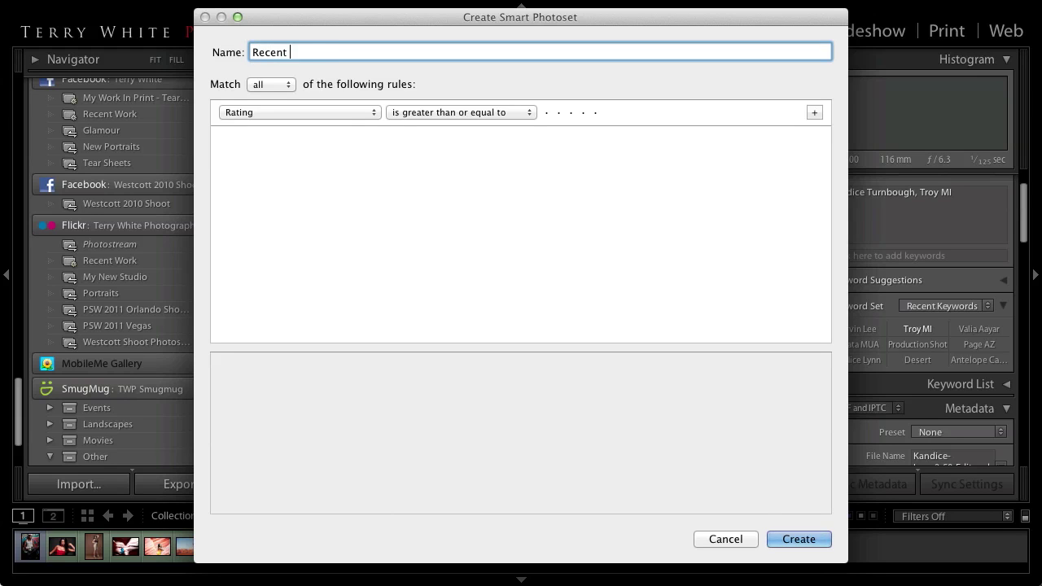
text(Work 2)
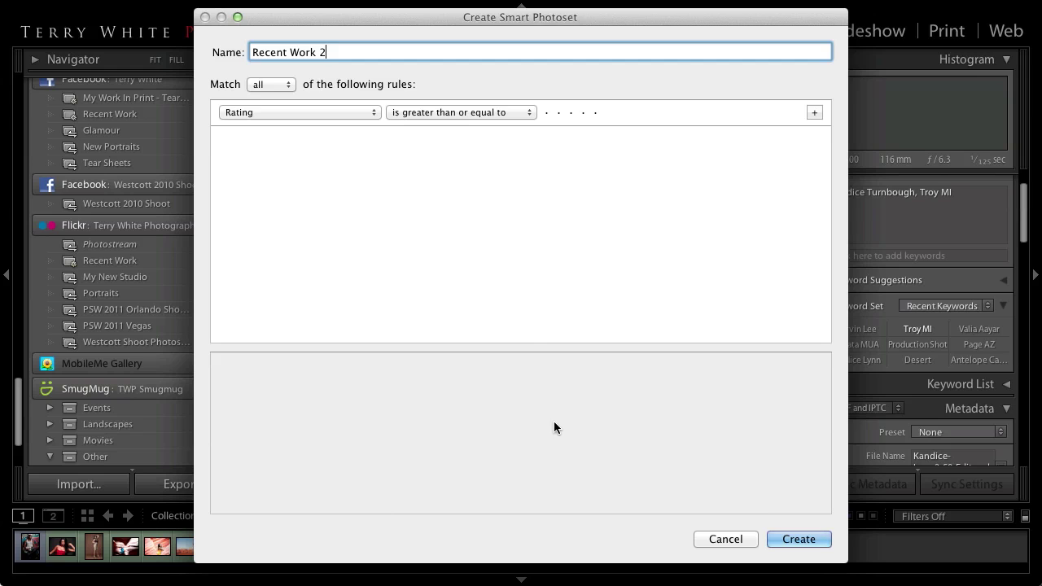
click(303, 113)
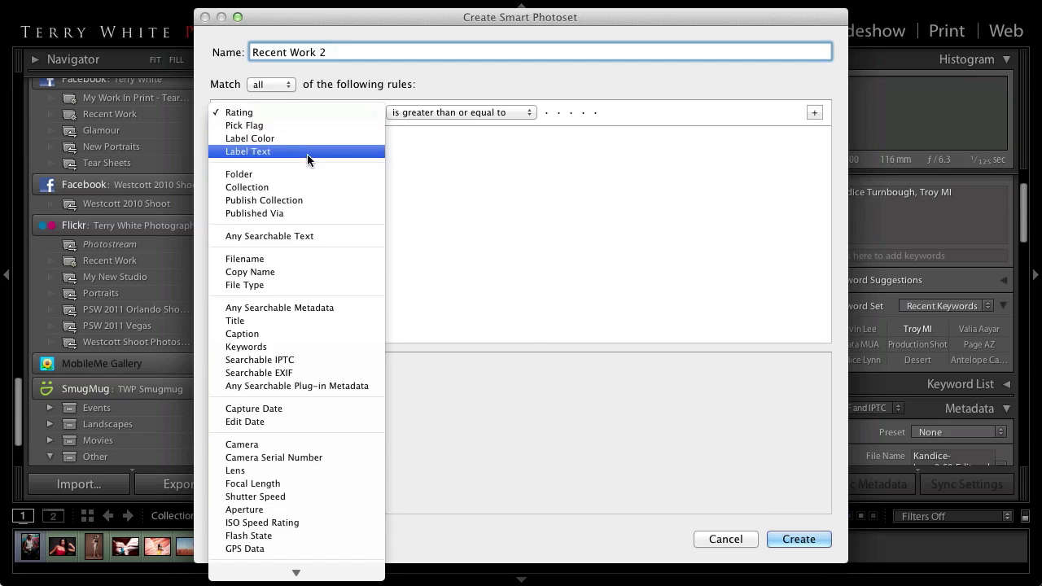
click(310, 188)
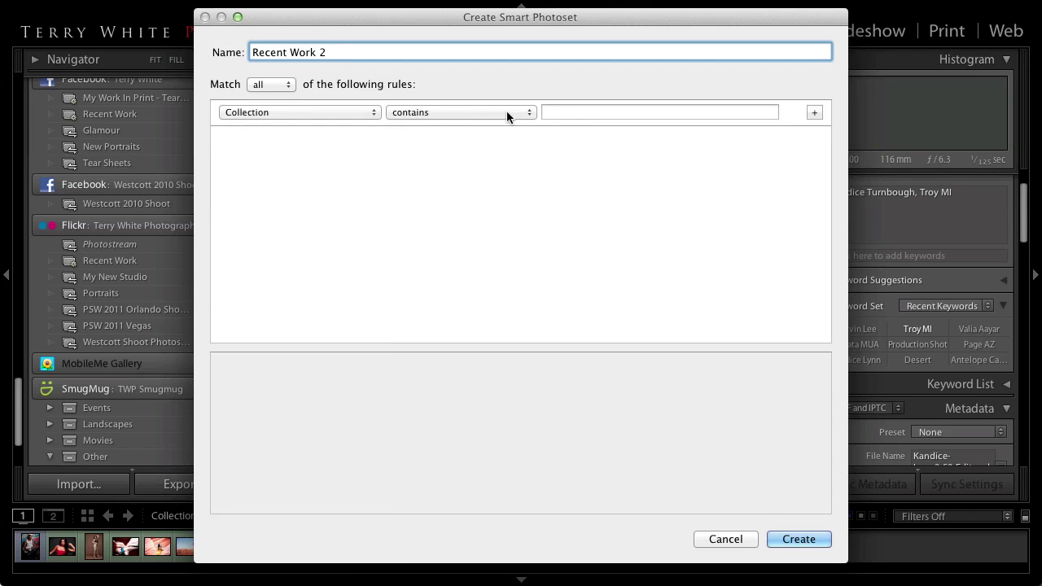
click(570, 114)
text(recent)
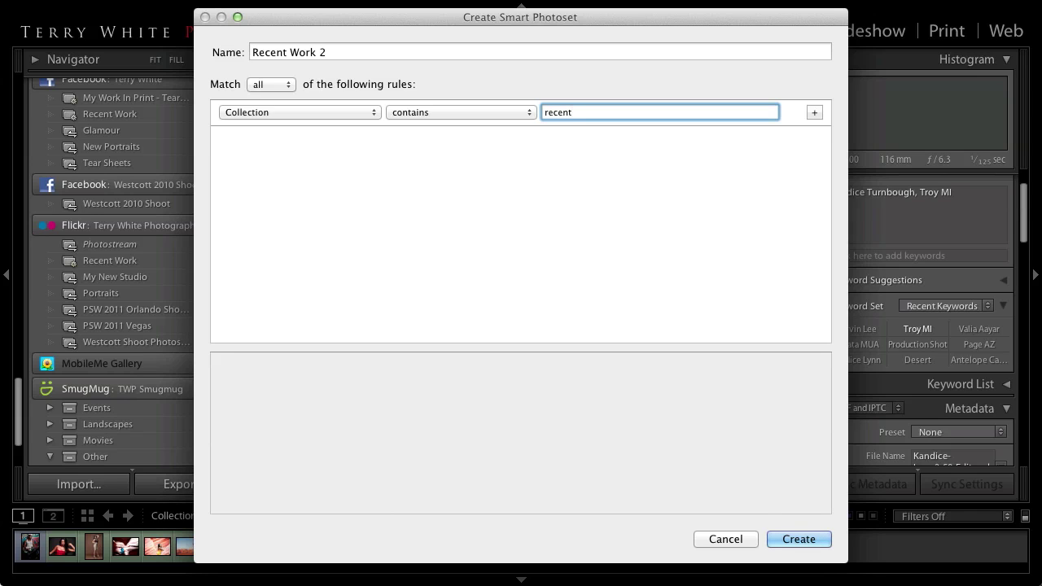
click(508, 112)
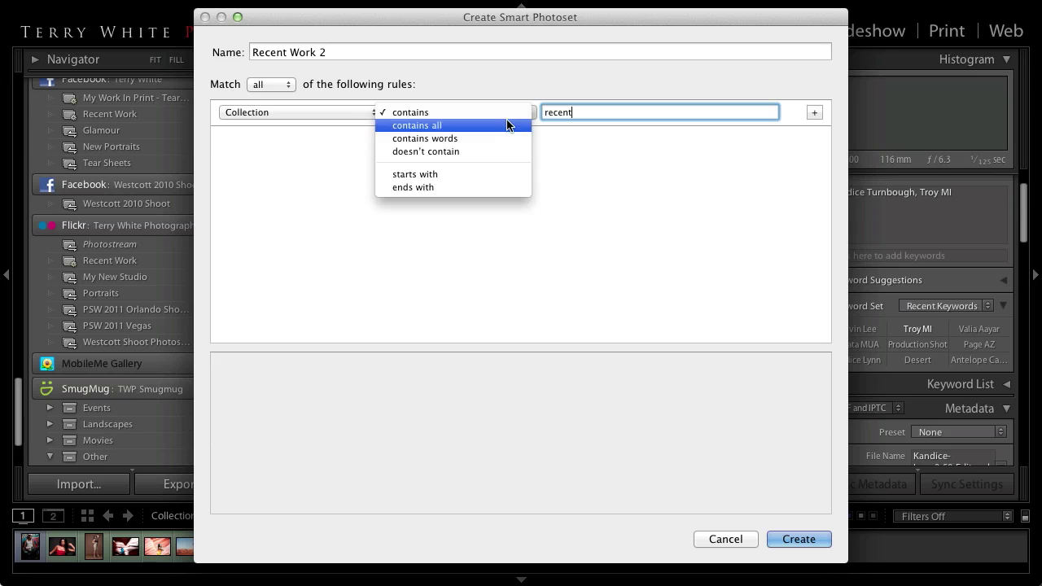
click(589, 163)
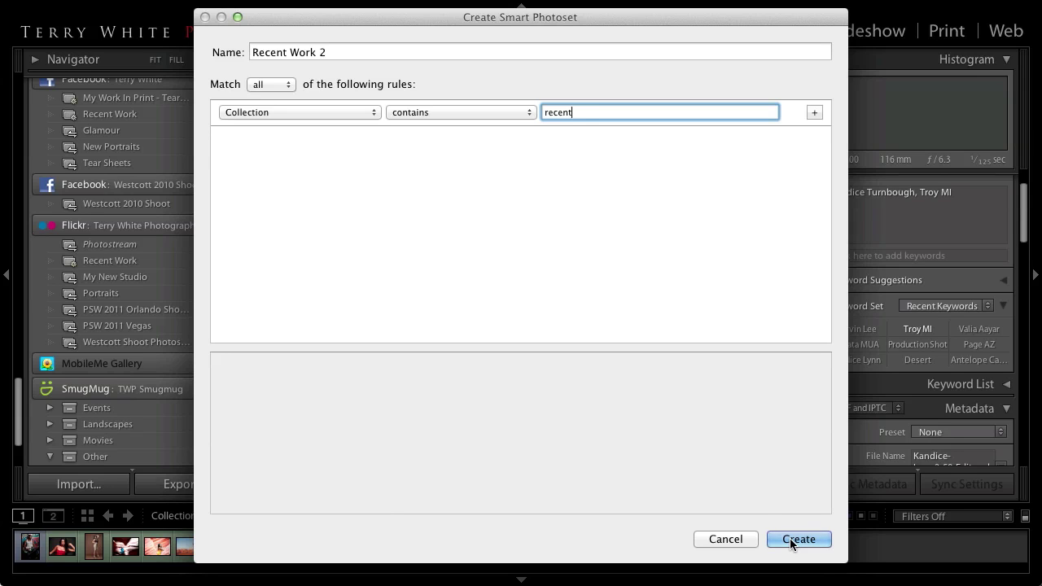
click(744, 538)
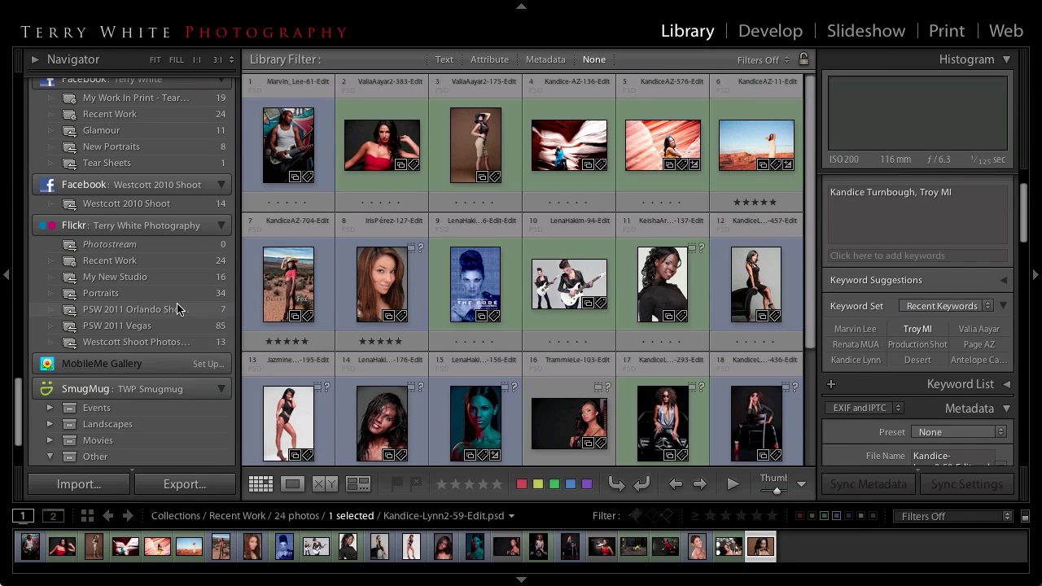
Step: Publish the pending Facebook Recent Work changes, then select Flickr's Recent Work set
click(127, 118)
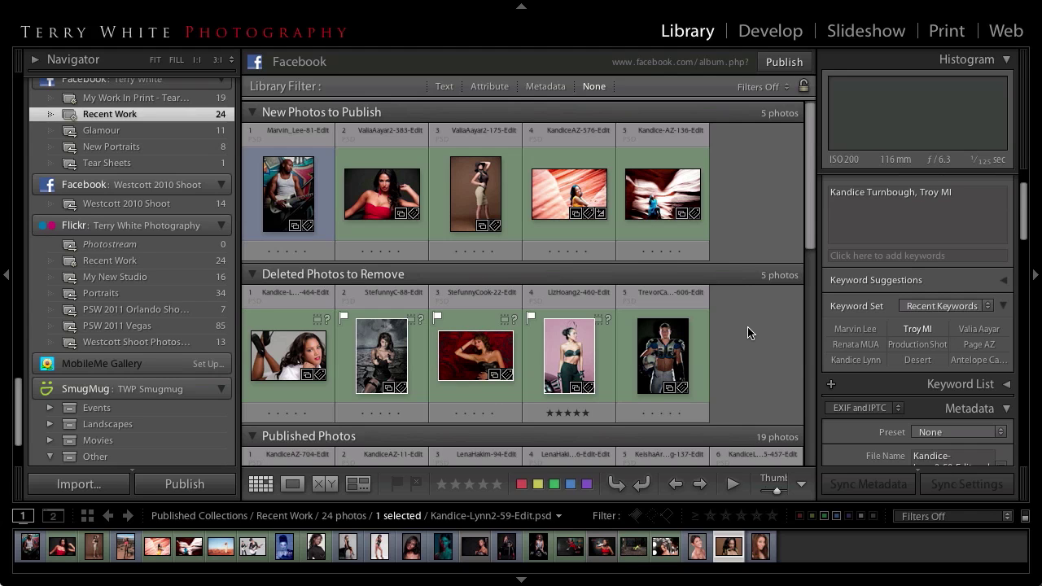
click(786, 63)
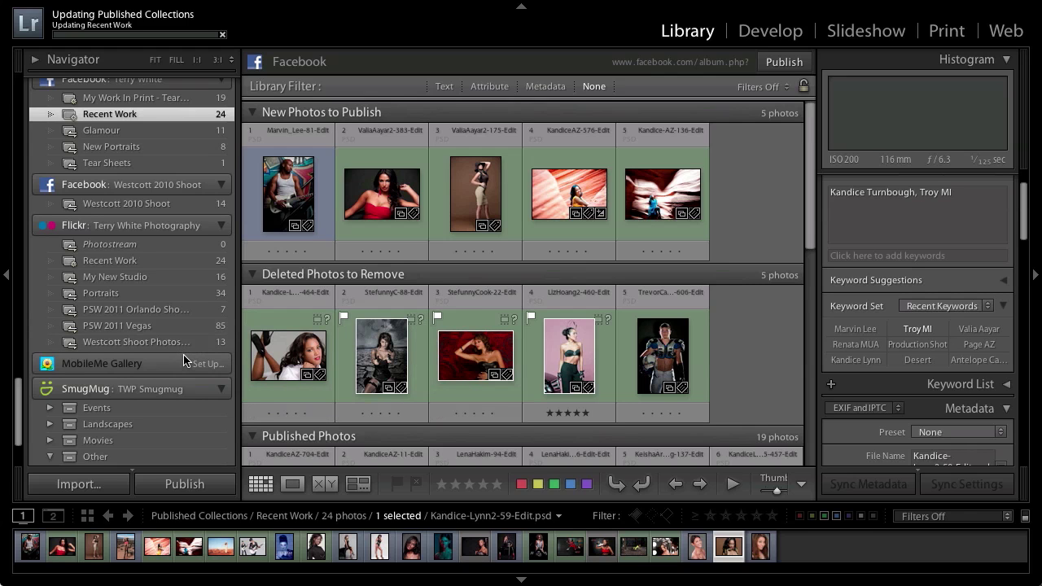
click(119, 262)
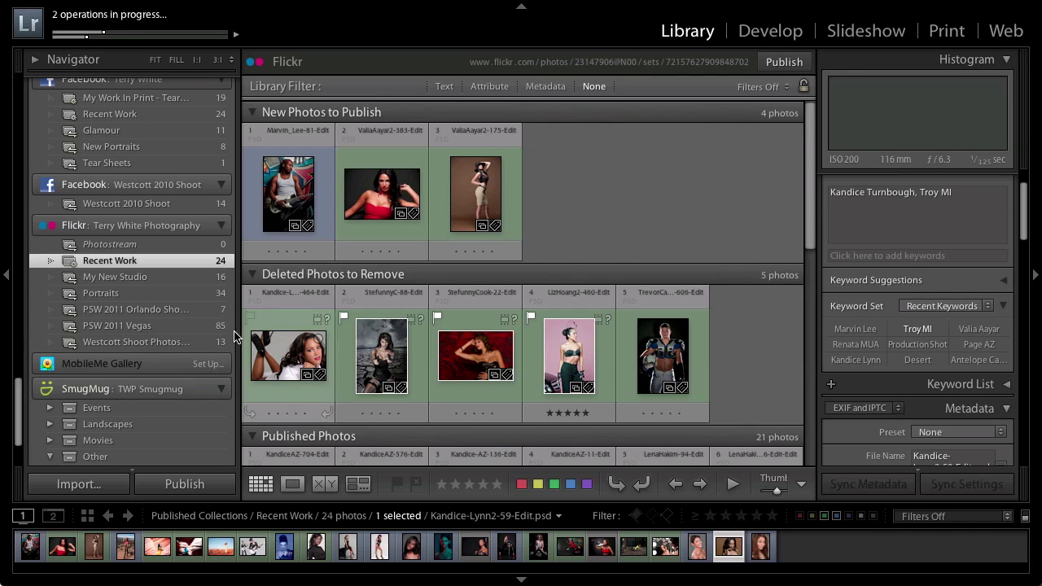
Step: Scroll down the Publish Services panel and select SmugMug's Recent Work set
scroll(212, 403, down, 2)
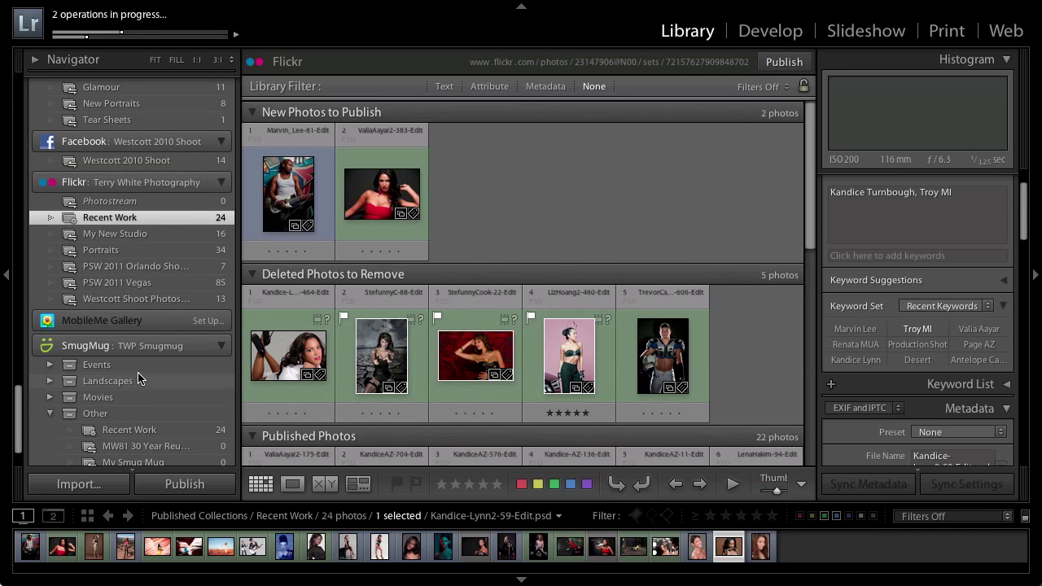
scroll(140, 376, down, 2)
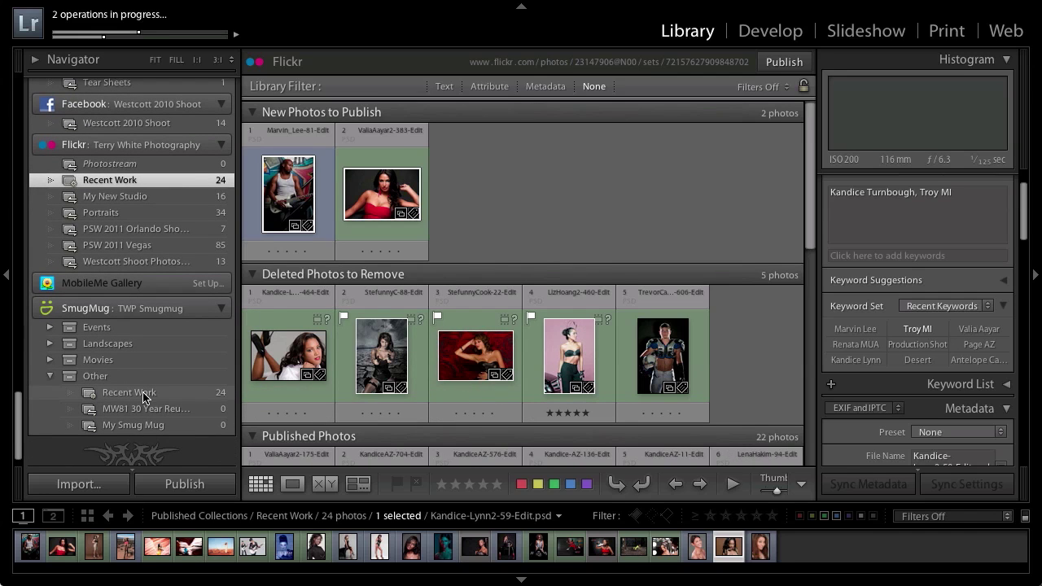
click(129, 392)
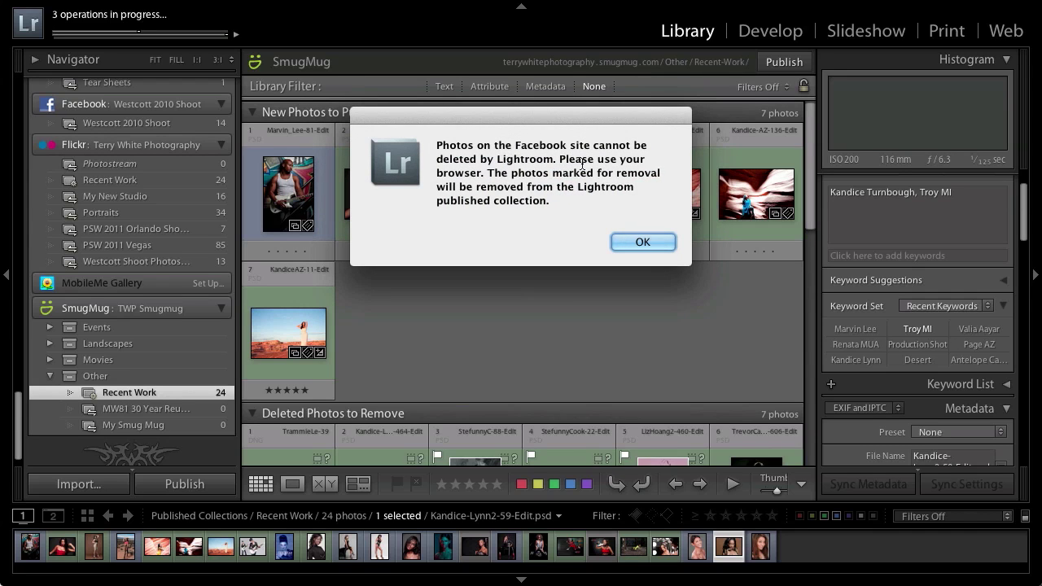
Step: Acknowledge the Facebook deletion alert with OK and scroll back up in the panel
click(642, 244)
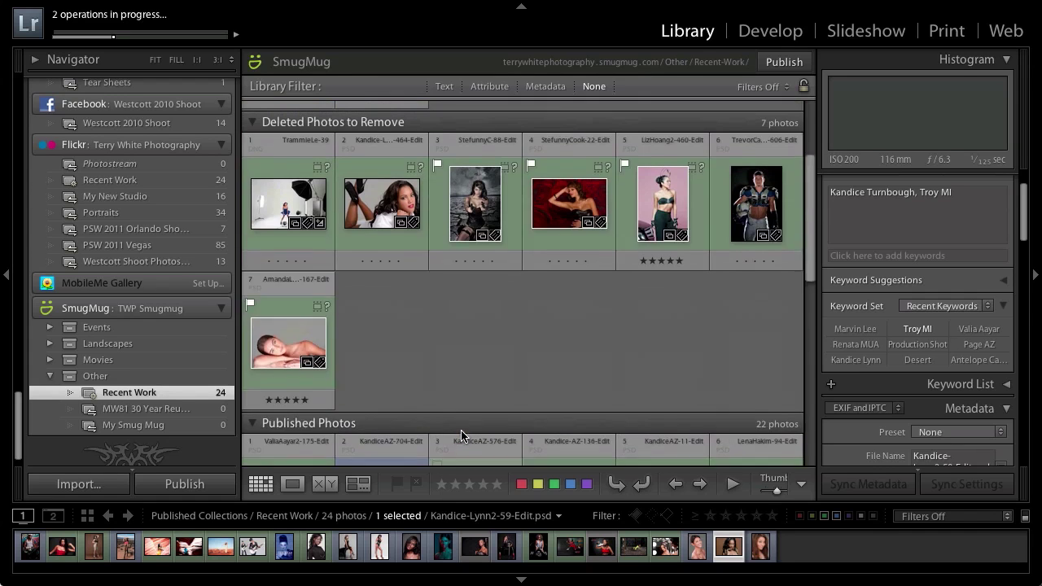
scroll(461, 437, up, 3)
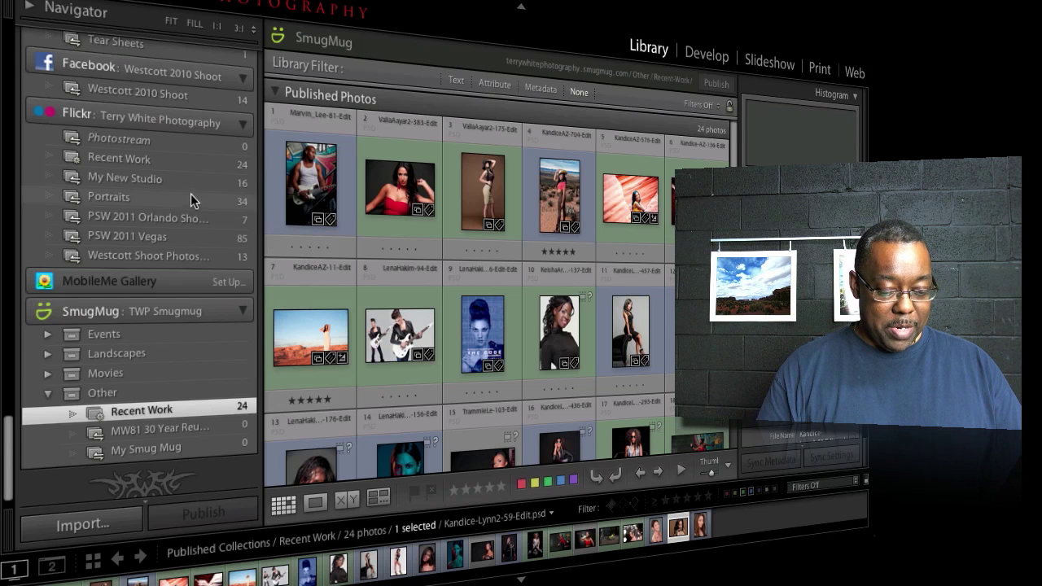
Step: Review the published photos in the Flickr and Facebook Recent Work sets
click(151, 162)
scroll(518, 187, down, 3)
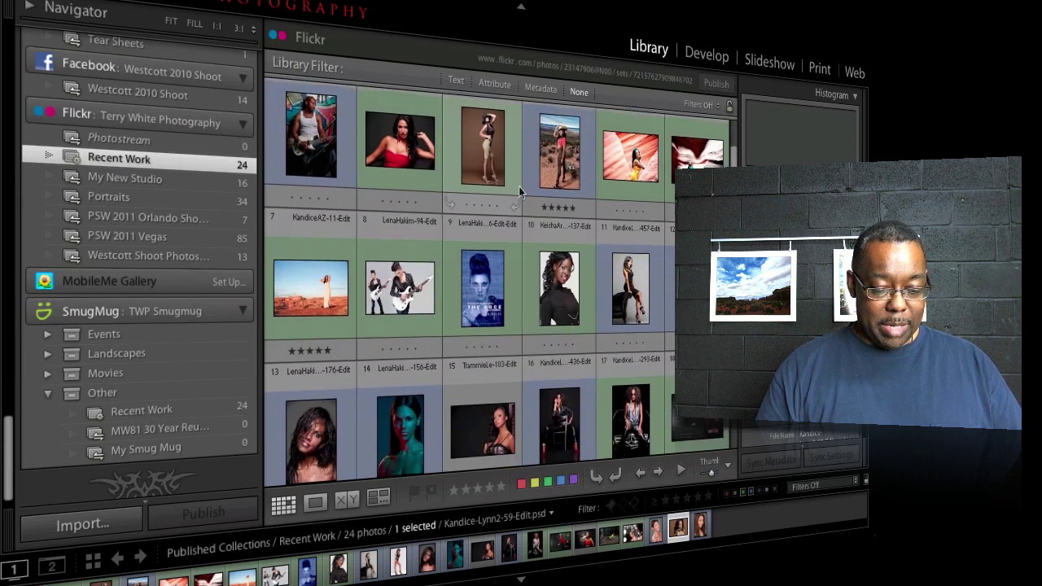
scroll(519, 186, up, 3)
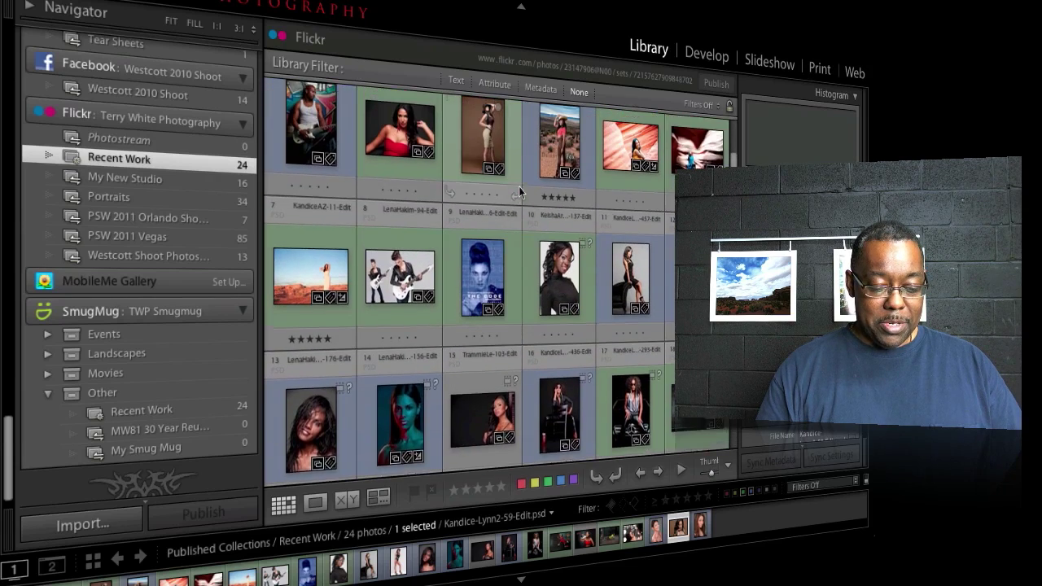
scroll(198, 144, up, 3)
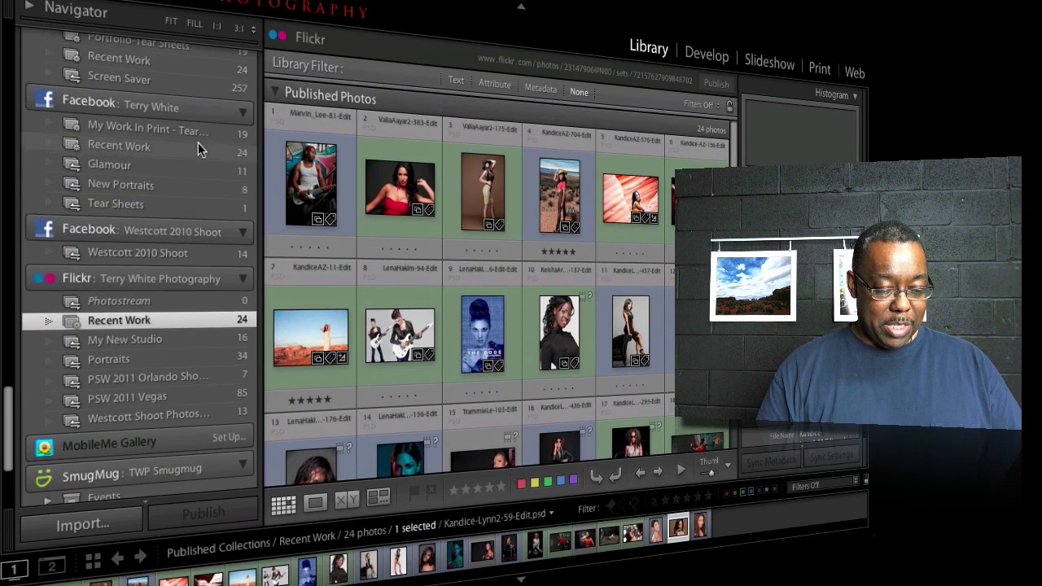
click(198, 147)
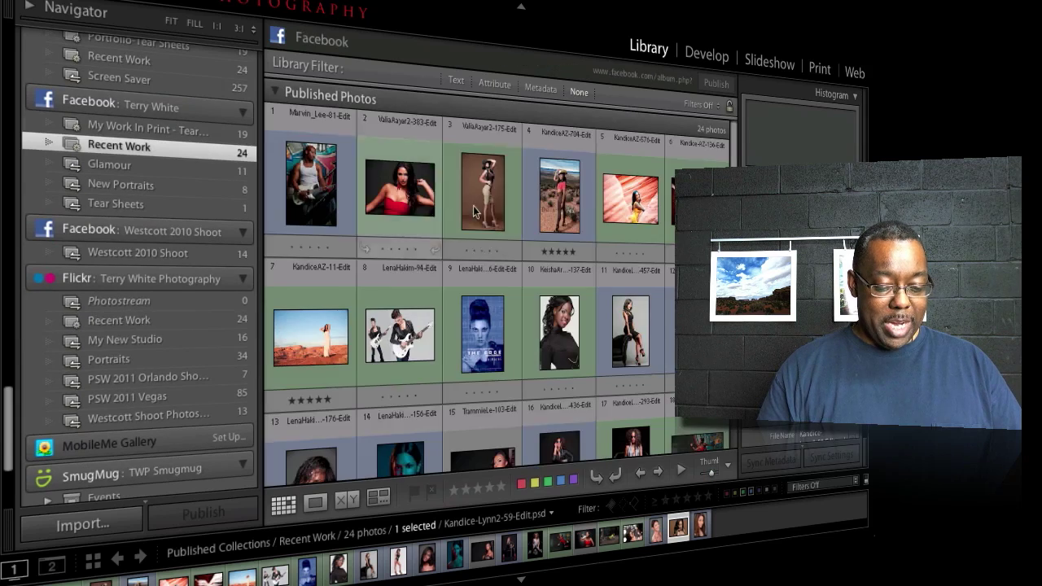
scroll(523, 241, down, 3)
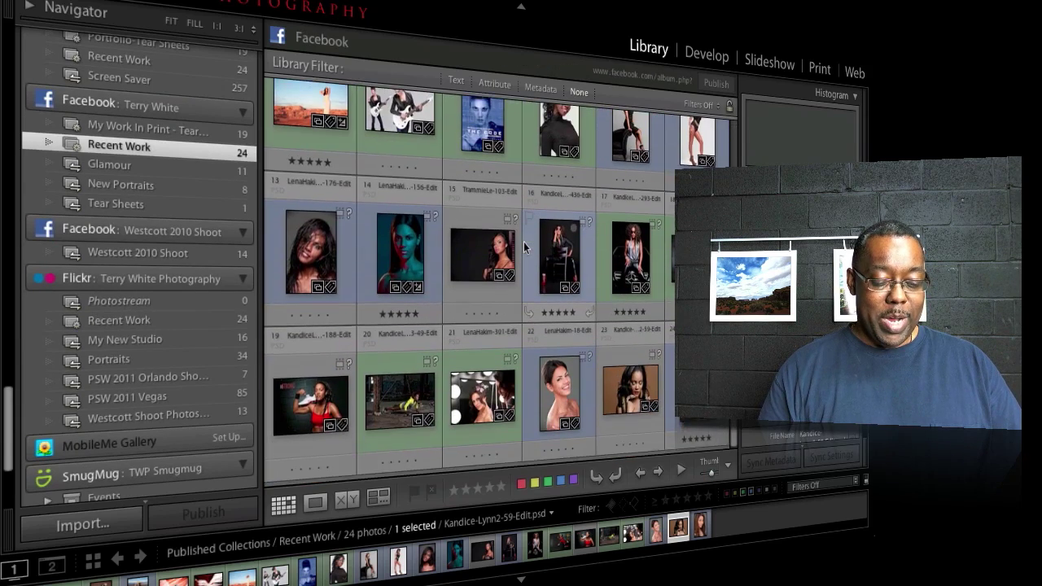
scroll(524, 241, up, 3)
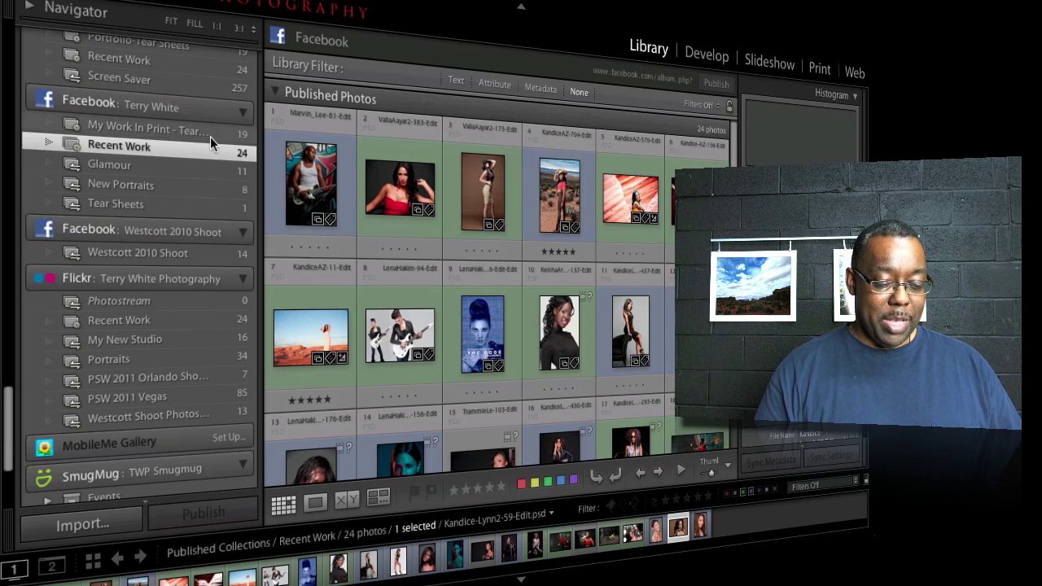
Step: Publish the Hard Drive Recent Work collection's pending photos
scroll(210, 137, up, 3)
click(153, 181)
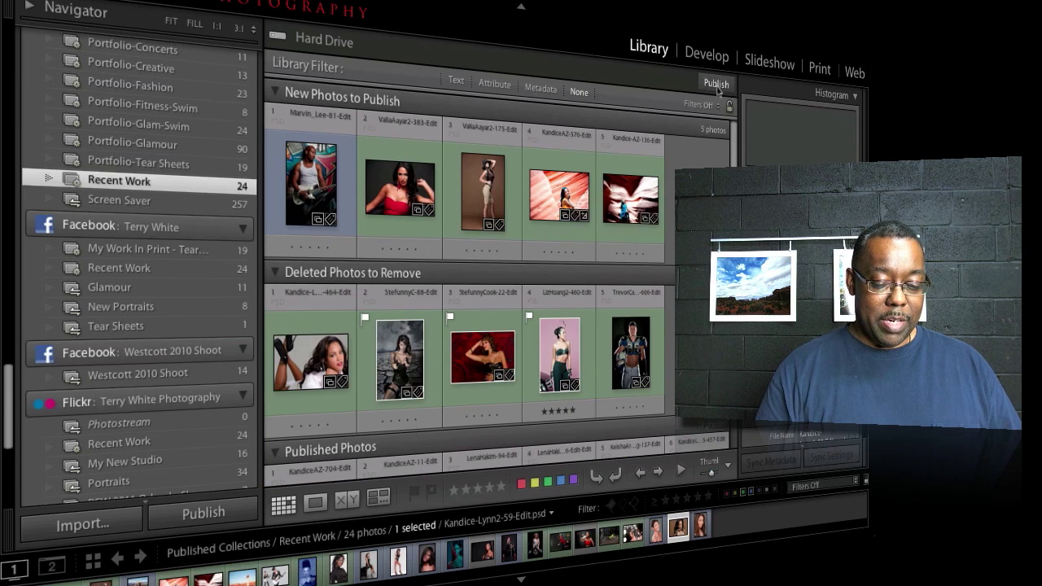
click(716, 85)
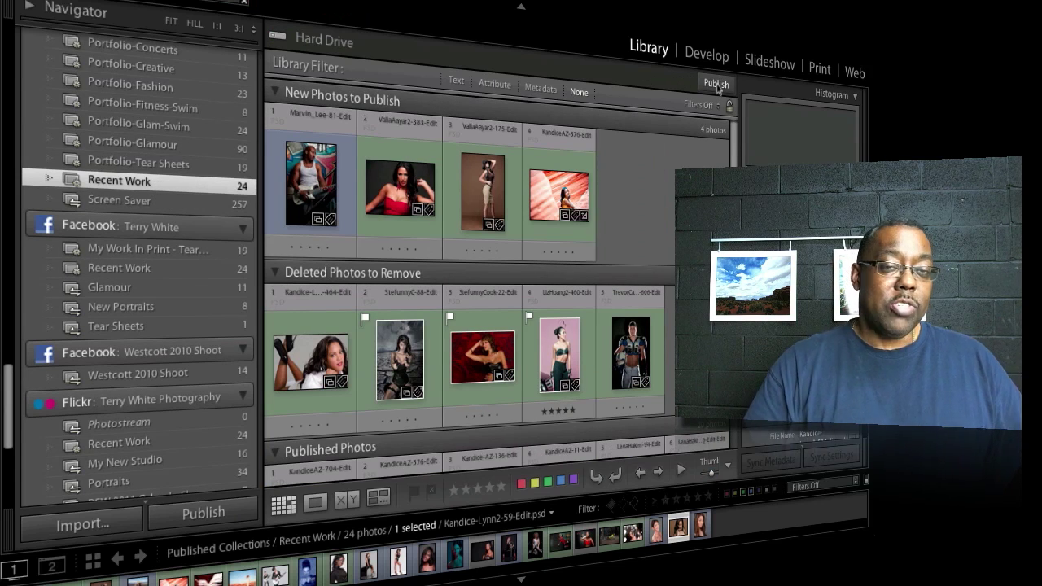